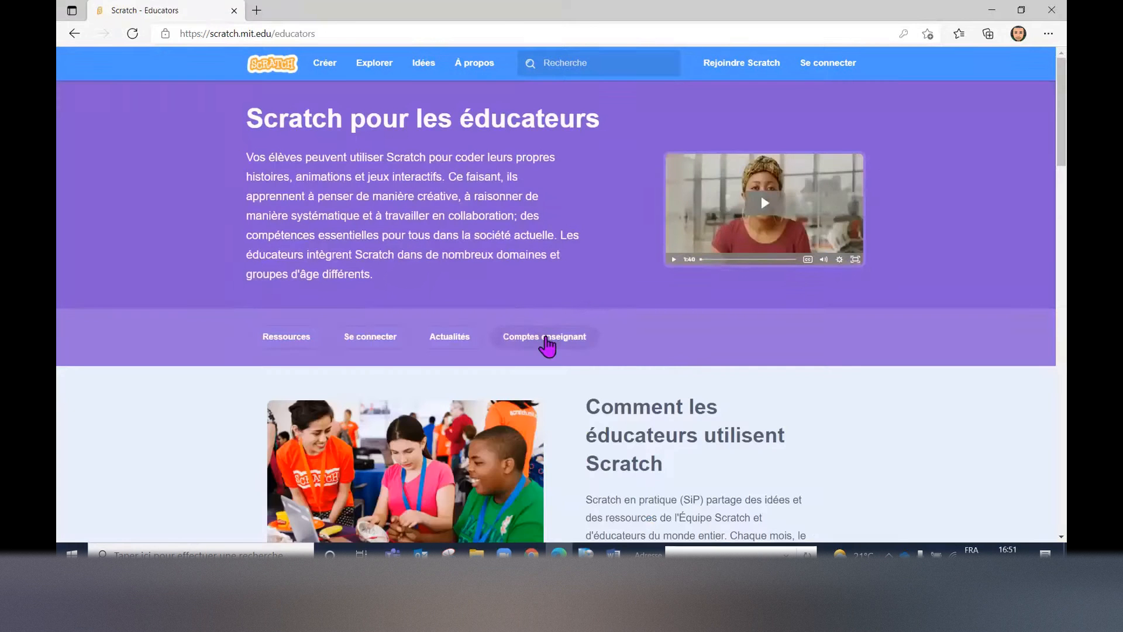
Review the teacher accounts section on the Pour les éducateurs page, then close the Edge window
{"action": "left_click", "coordinate": [548, 346]}
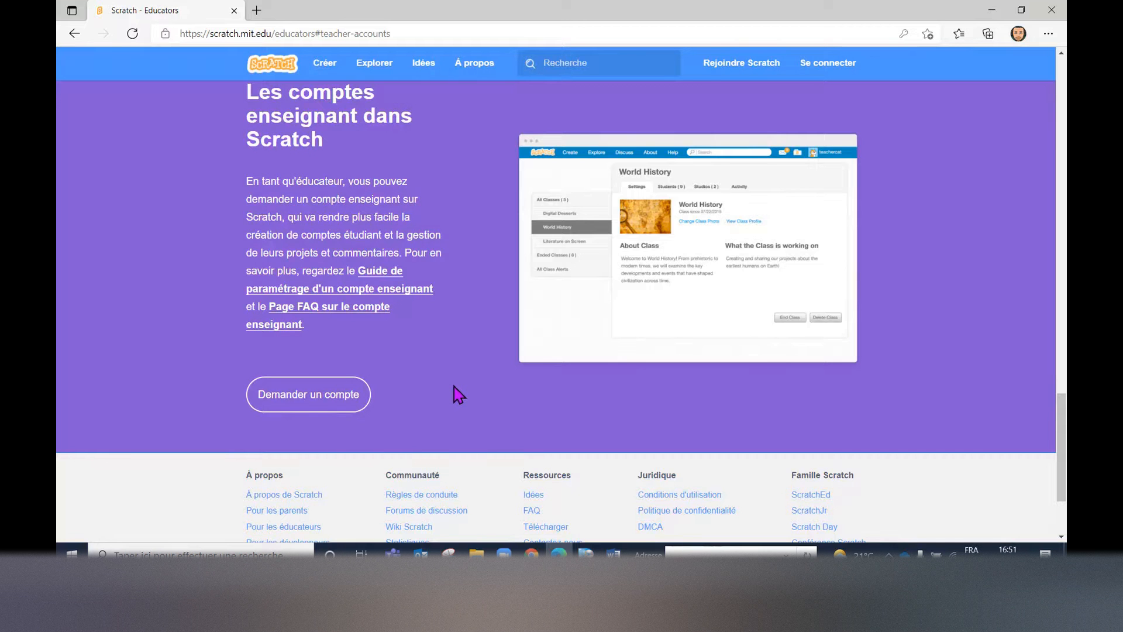
{"action": "left_click", "coordinate": [266, 69]}
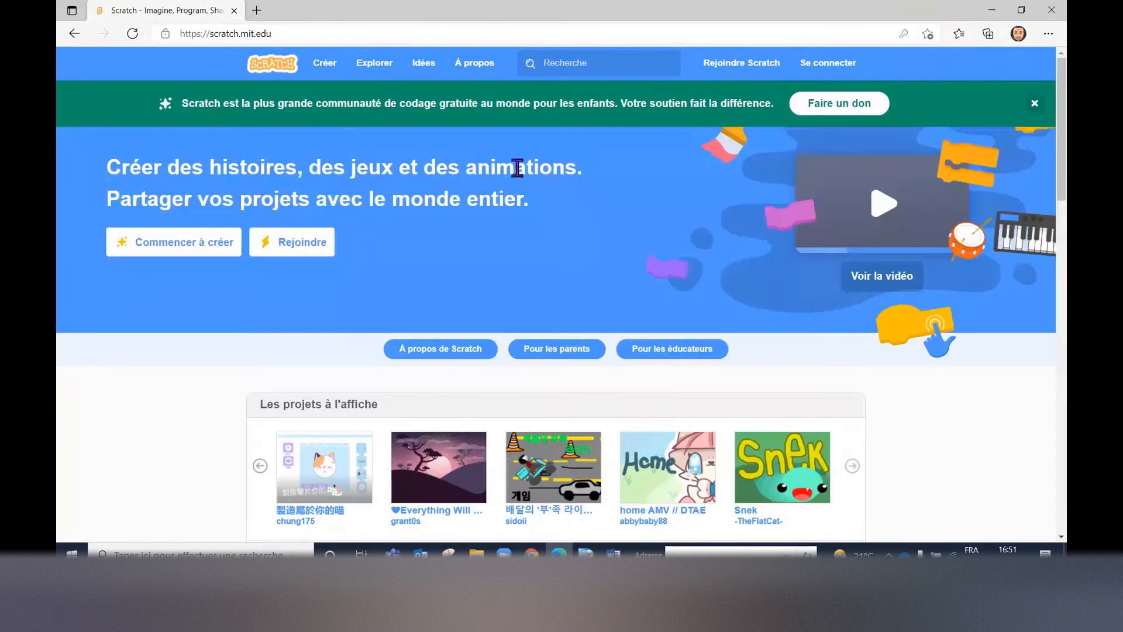
{"action": "left_click", "coordinate": [668, 354]}
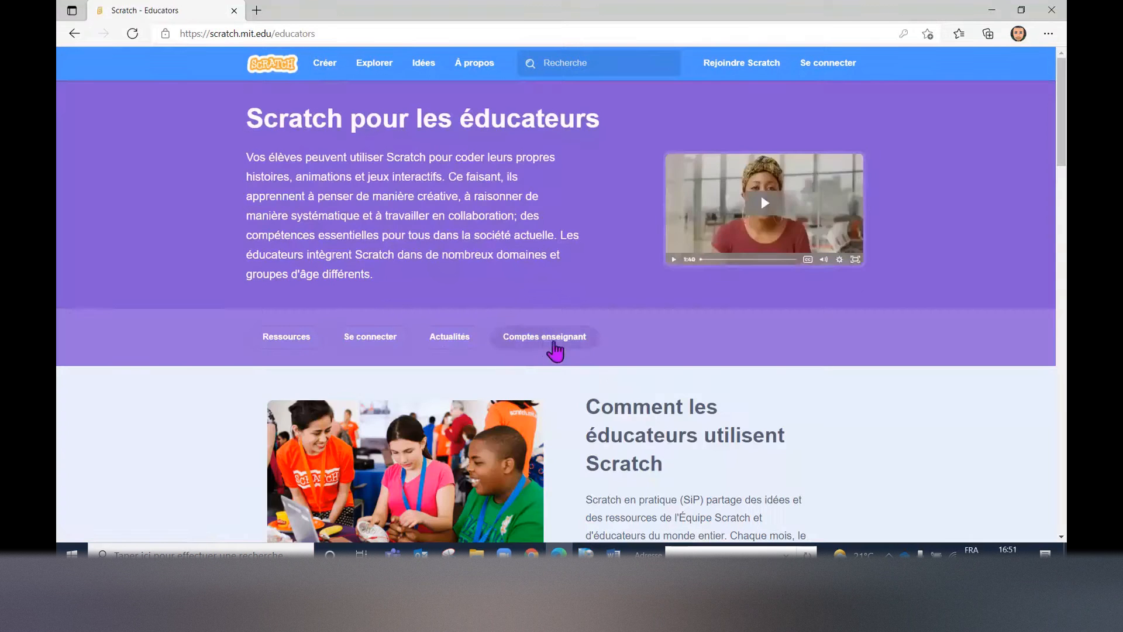
{"action": "left_click", "coordinate": [549, 342]}
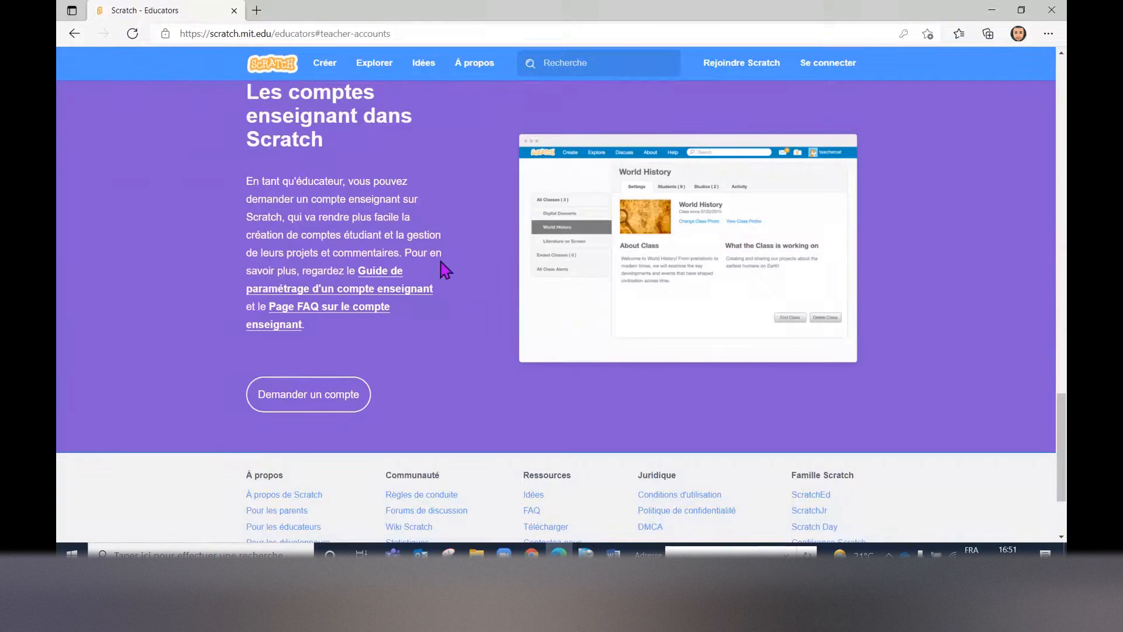
{"action": "left_click", "coordinate": [234, 11]}
Hide the Teams window and open the 'Mes classes' page with its three existing classes
{"action": "left_click", "coordinate": [531, 553]}
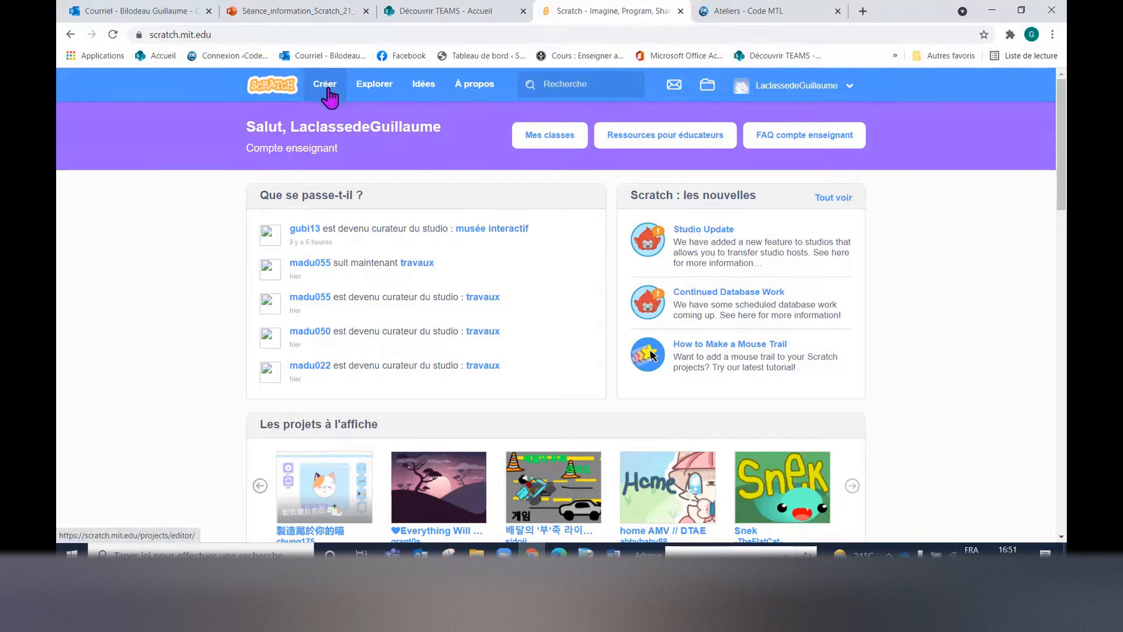
{"action": "left_click", "coordinate": [848, 87]}
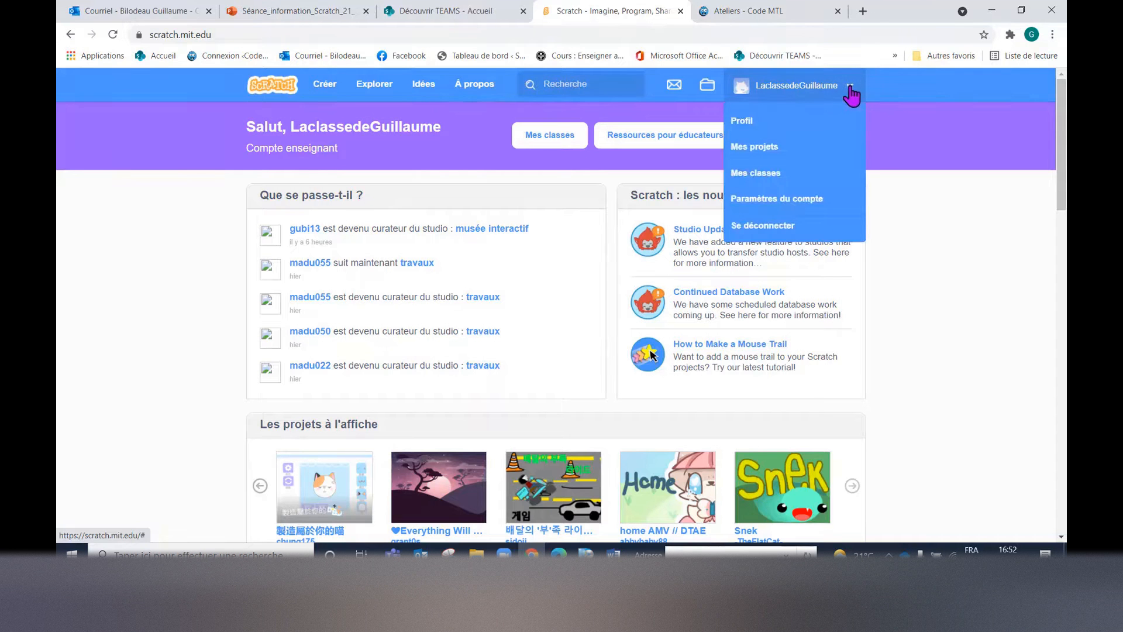
{"action": "left_click", "coordinate": [763, 175]}
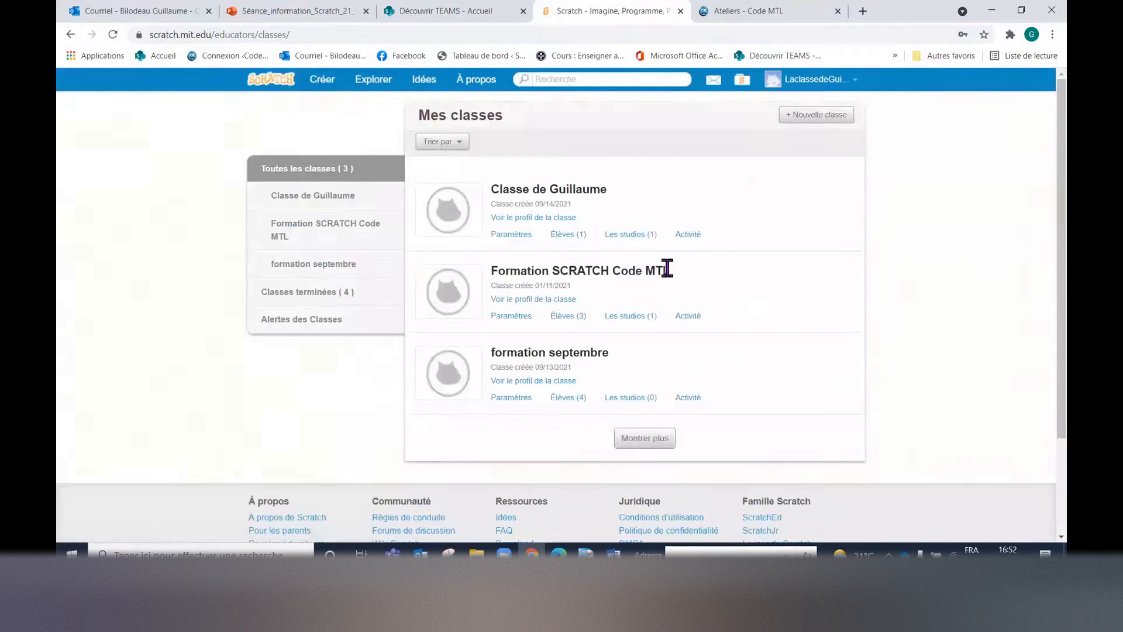
Add a fourth class named 'formation 14 septembre 2021' with the description 'Bienvenue'
{"action": "left_click", "coordinate": [820, 83]}
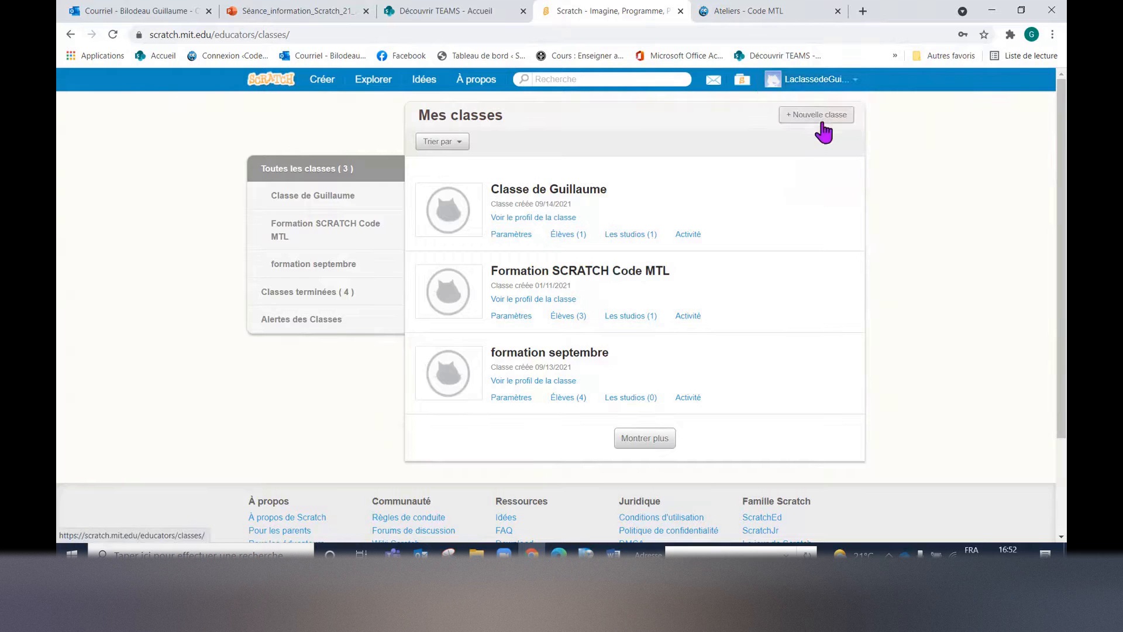
{"action": "left_click", "coordinate": [822, 117]}
{"action": "left_click", "coordinate": [530, 198]}
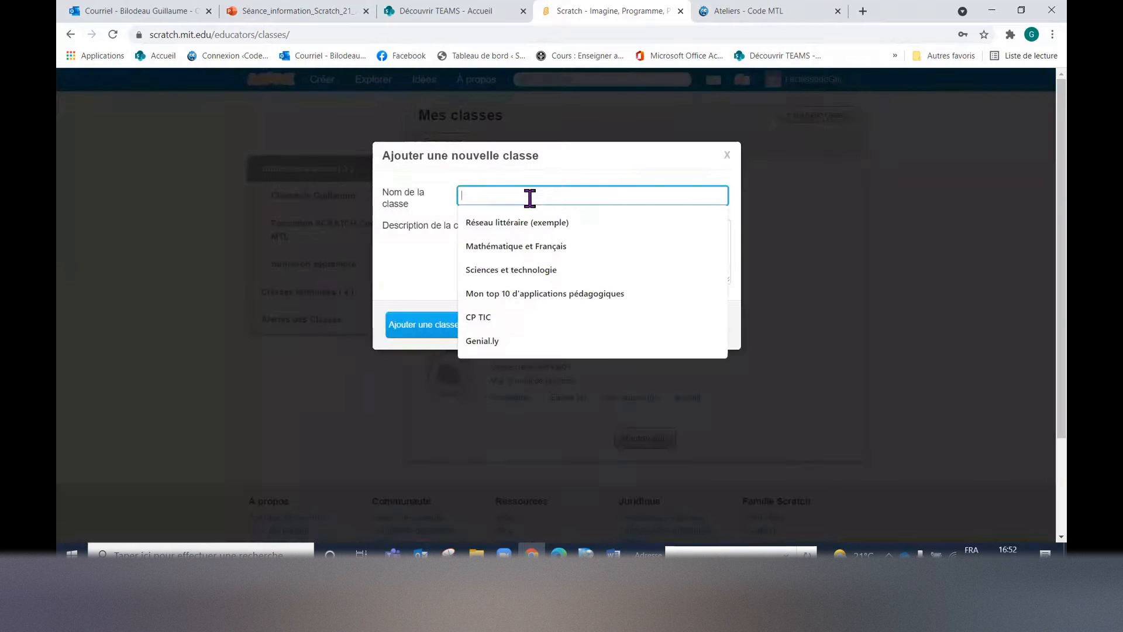
{"action": "type", "text": "formatio"}
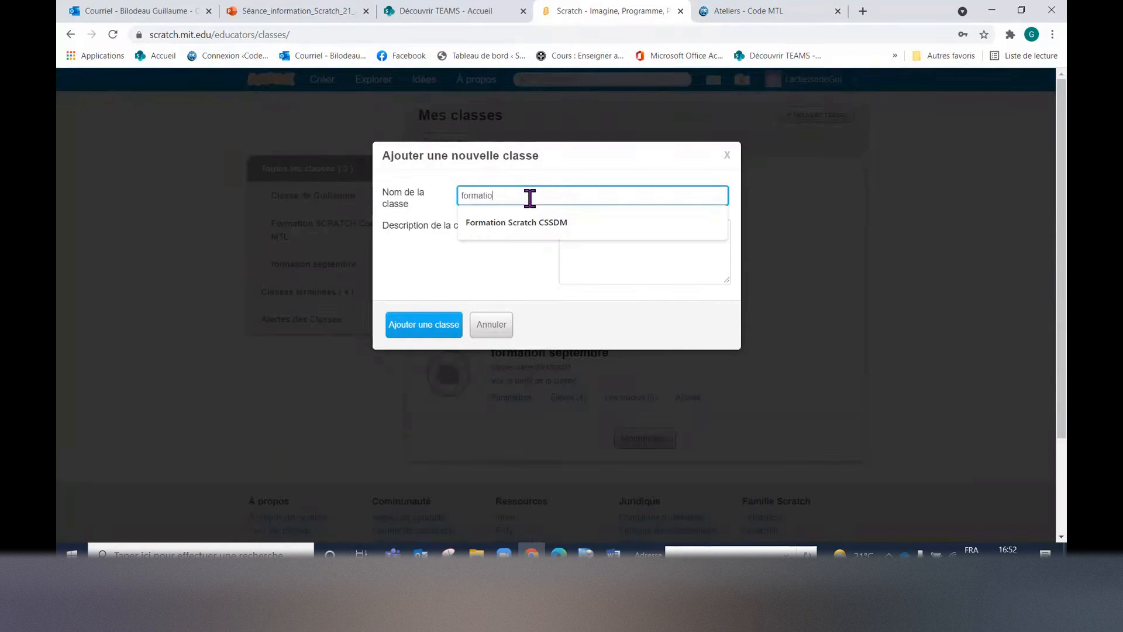
{"action": "type", "text": "n 14 sep"}
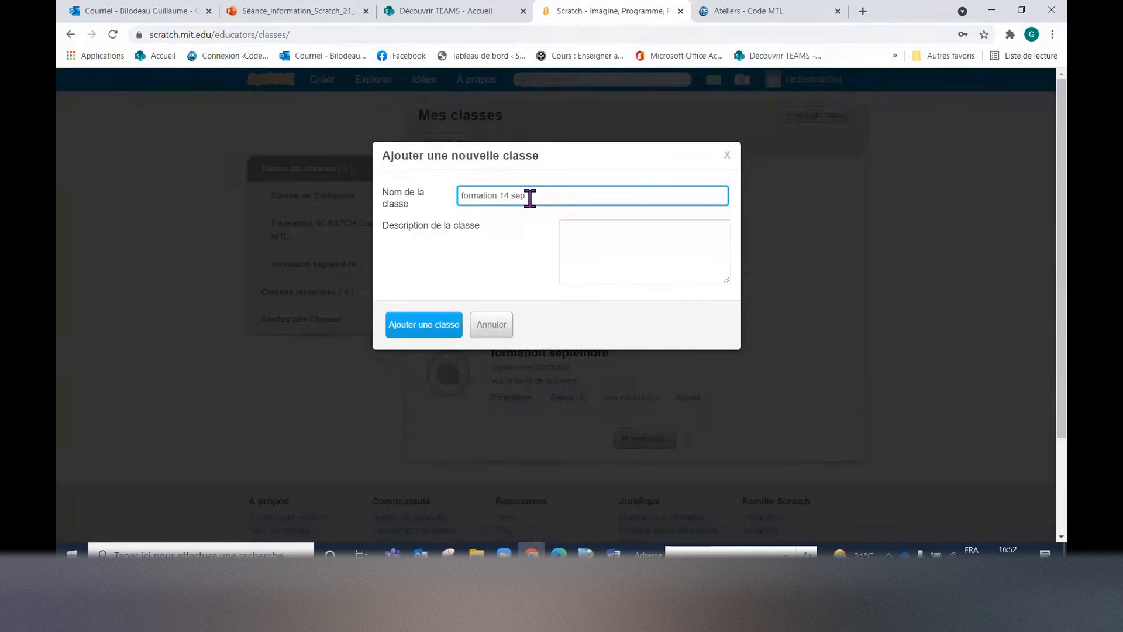
{"action": "type", "text": "tembre 2021"}
{"action": "left_click", "coordinate": [615, 223]}
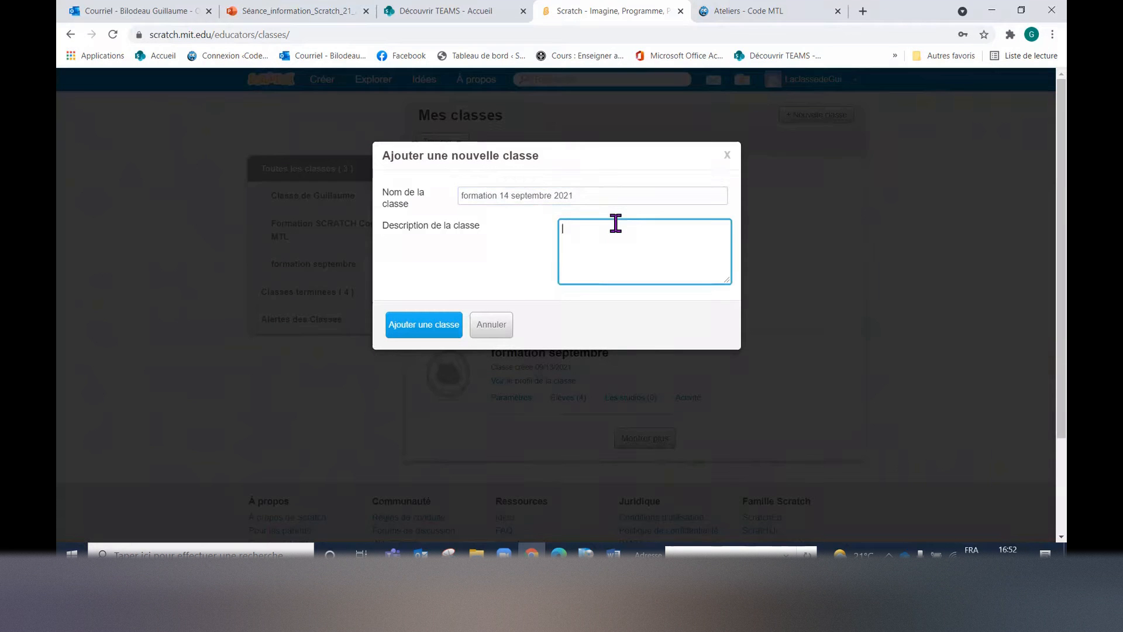
{"action": "type", "text": "Bienvenue"}
{"action": "left_click", "coordinate": [431, 331]}
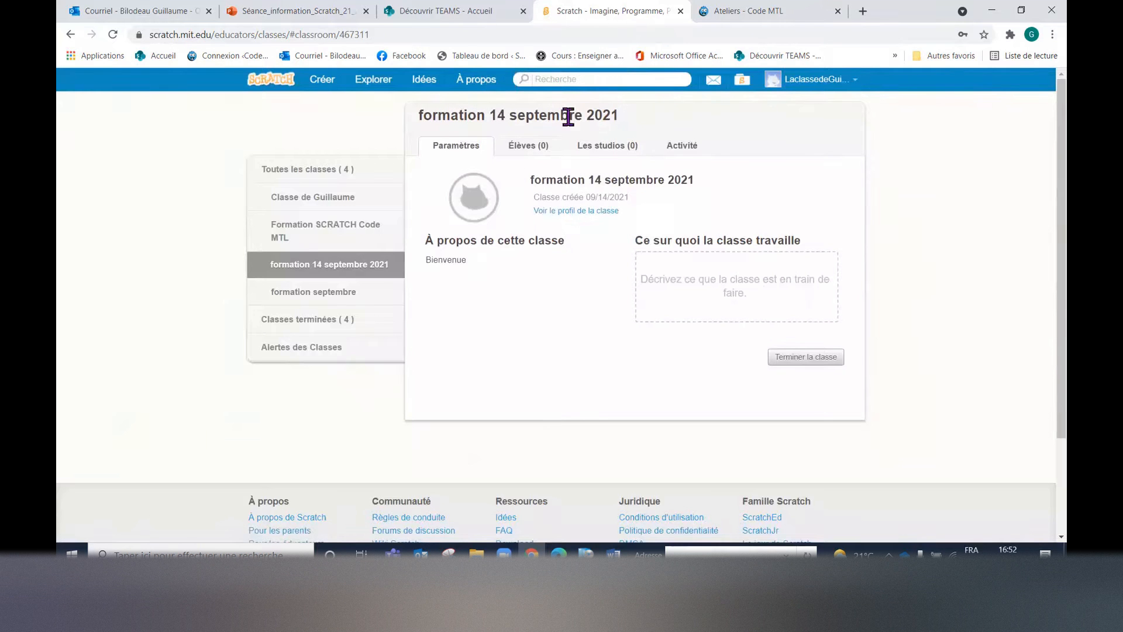
From the Élèves tab, accept the privacy commitment, then generate and copy the student sign-up link
{"action": "left_click", "coordinate": [524, 156]}
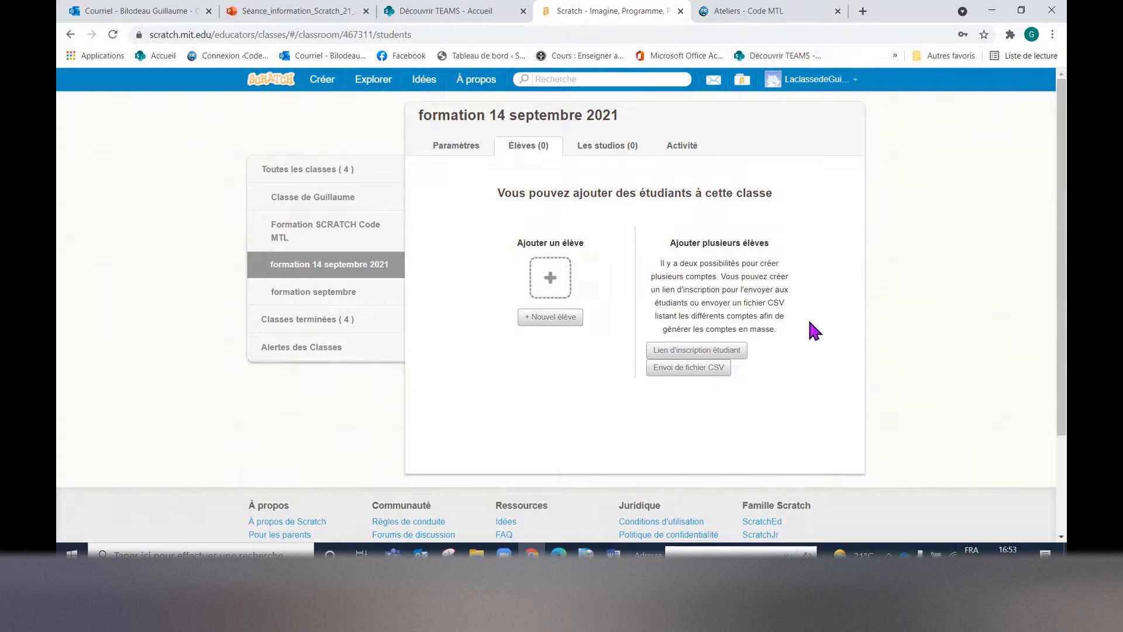
{"action": "left_click", "coordinate": [698, 350]}
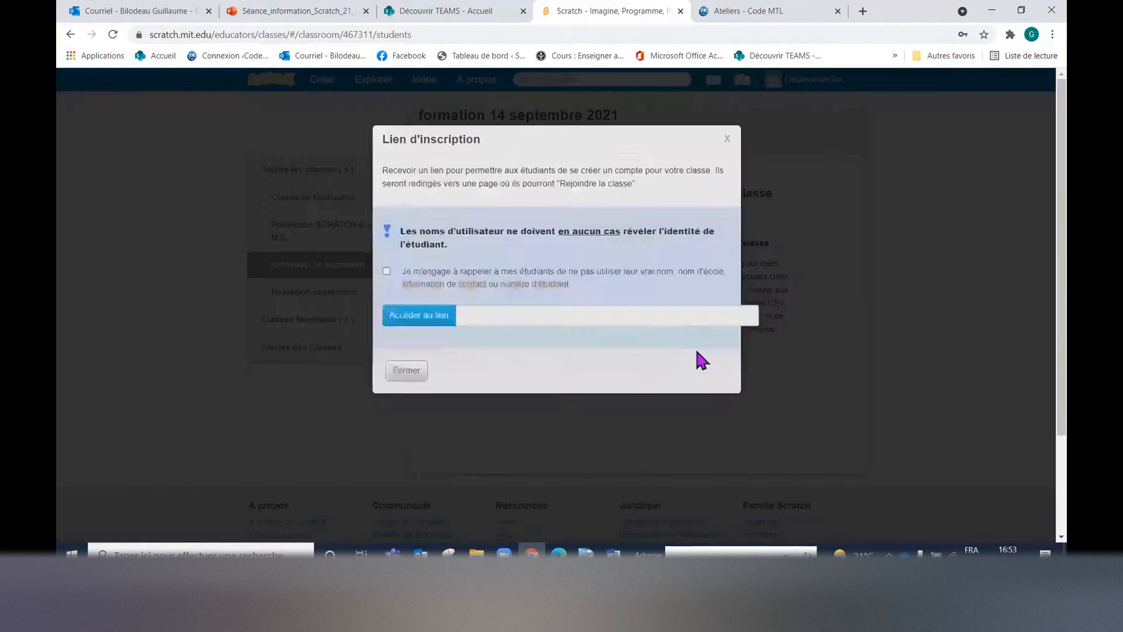
{"action": "left_click", "coordinate": [386, 288]}
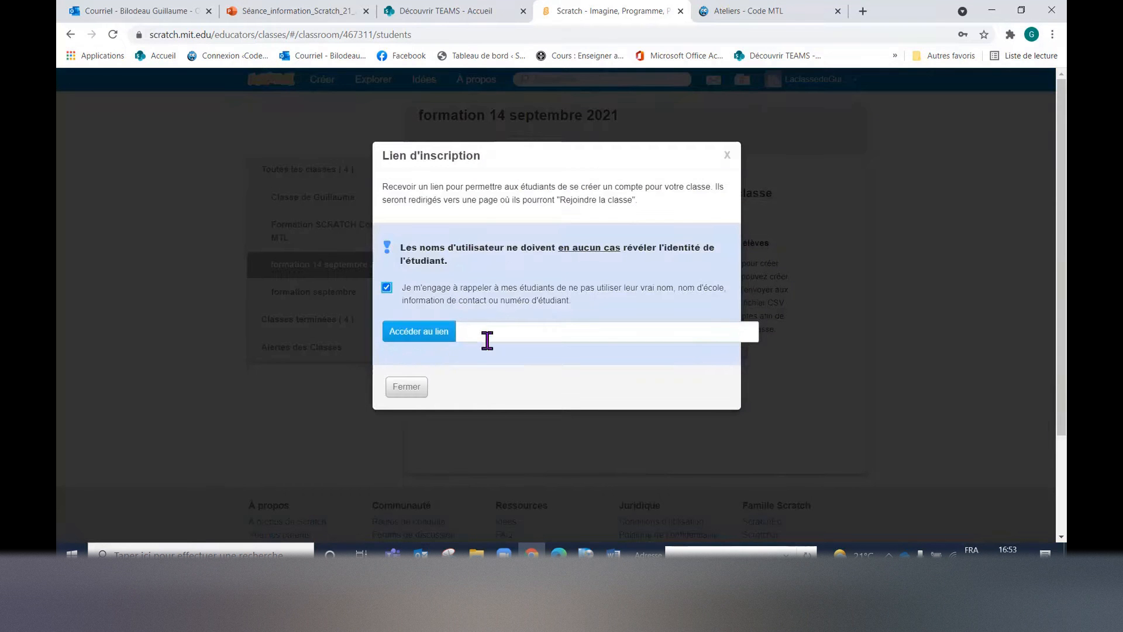
{"action": "left_click", "coordinate": [420, 335]}
{"action": "key", "text": "ctrl+c"}
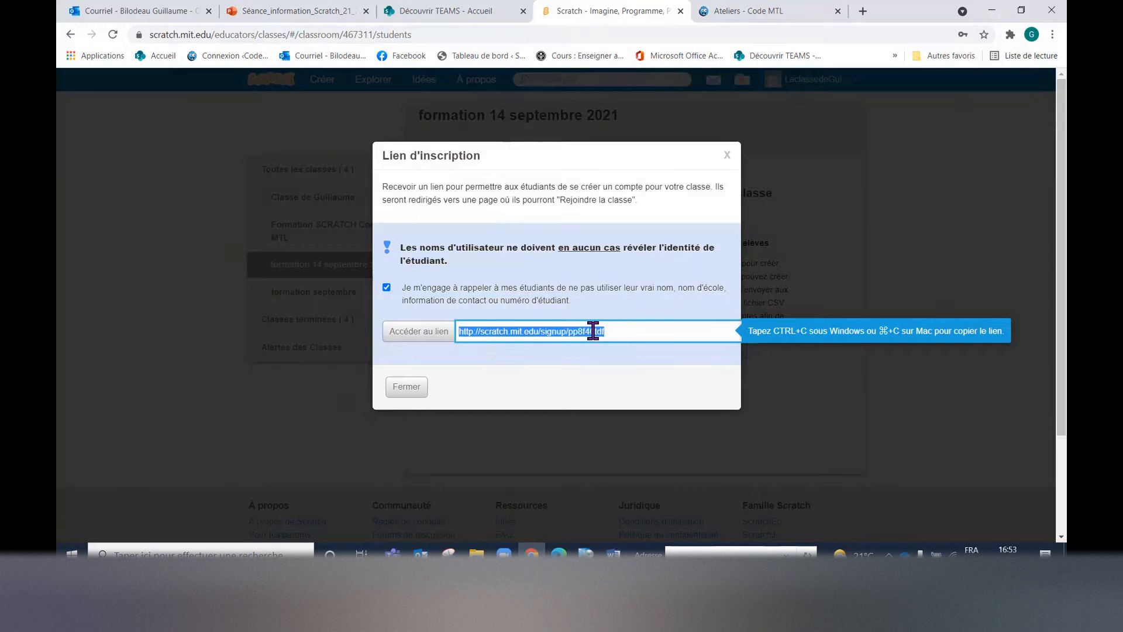
{"action": "left_click", "coordinate": [404, 387]}
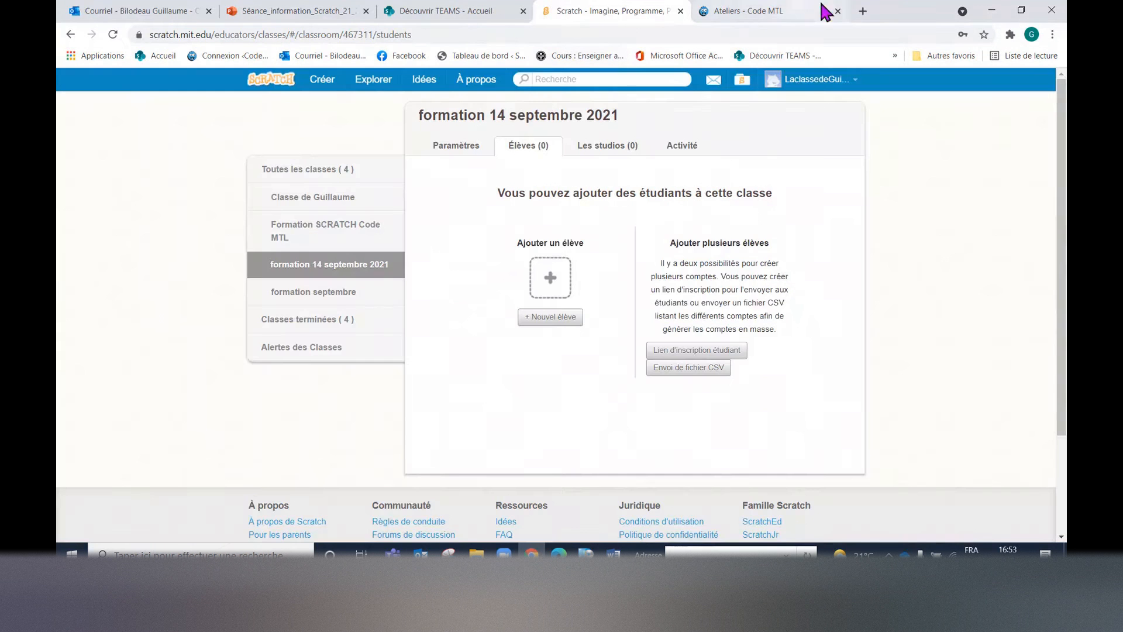
Paste the copied sign-up link into a new Chrome tab to load the class invitation
{"action": "left_click", "coordinate": [863, 12]}
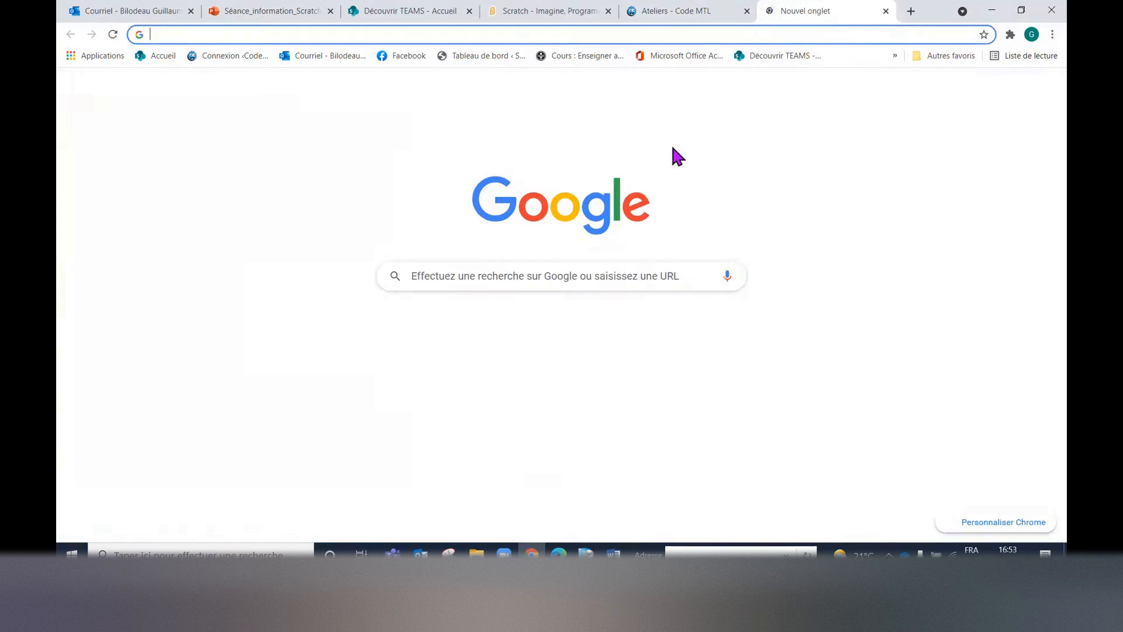
{"action": "left_click", "coordinate": [511, 35]}
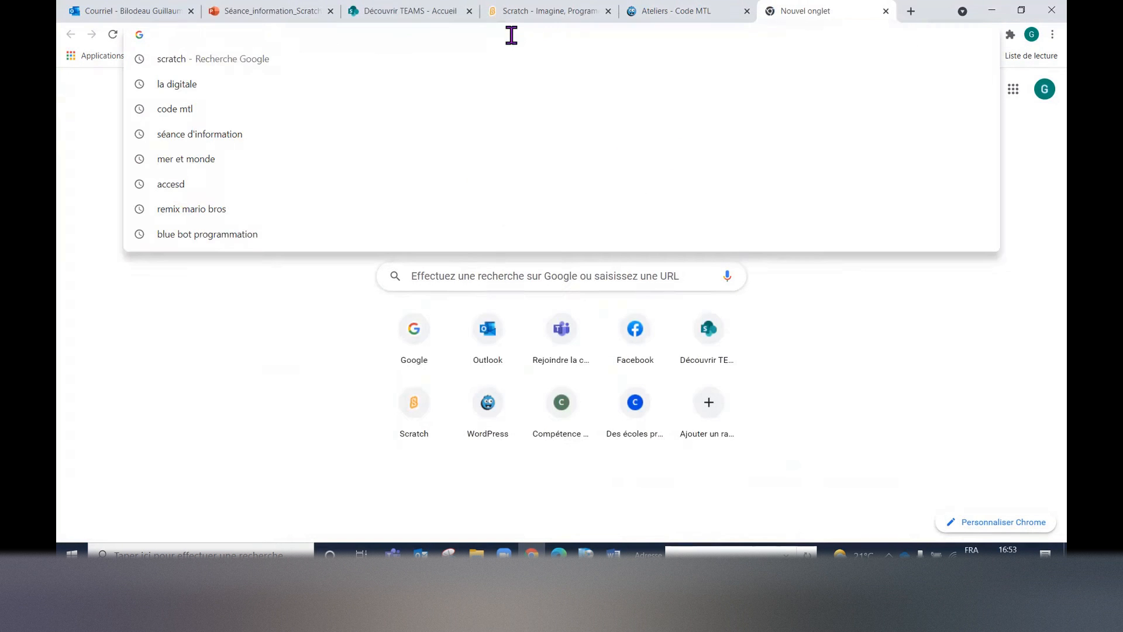
{"action": "key", "text": "ctrl+v"}
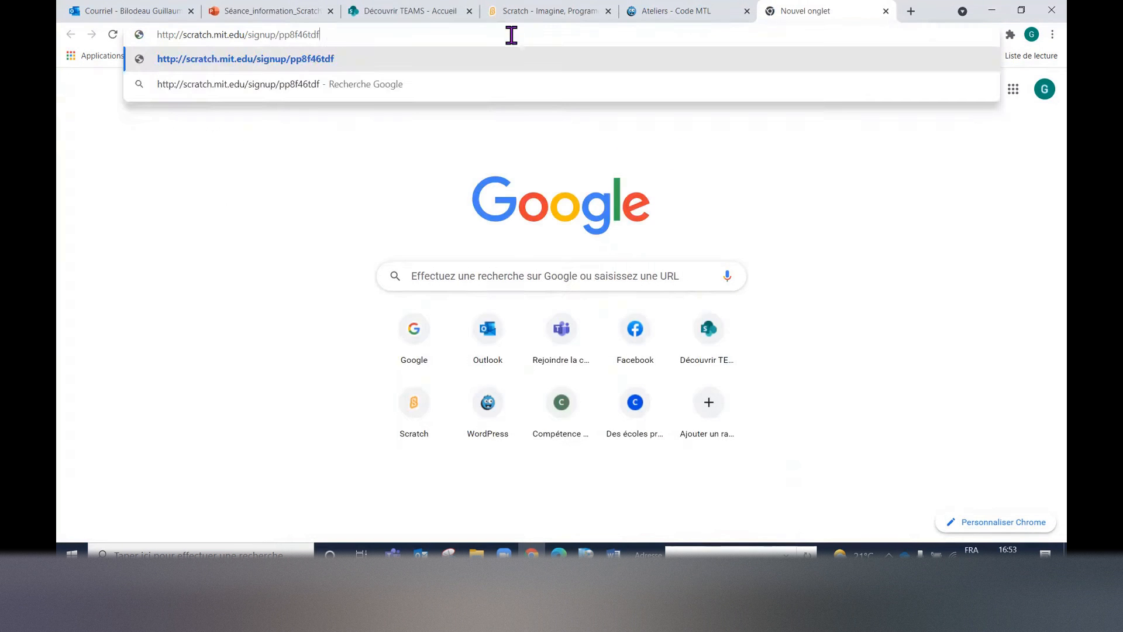
{"action": "key", "text": "Return"}
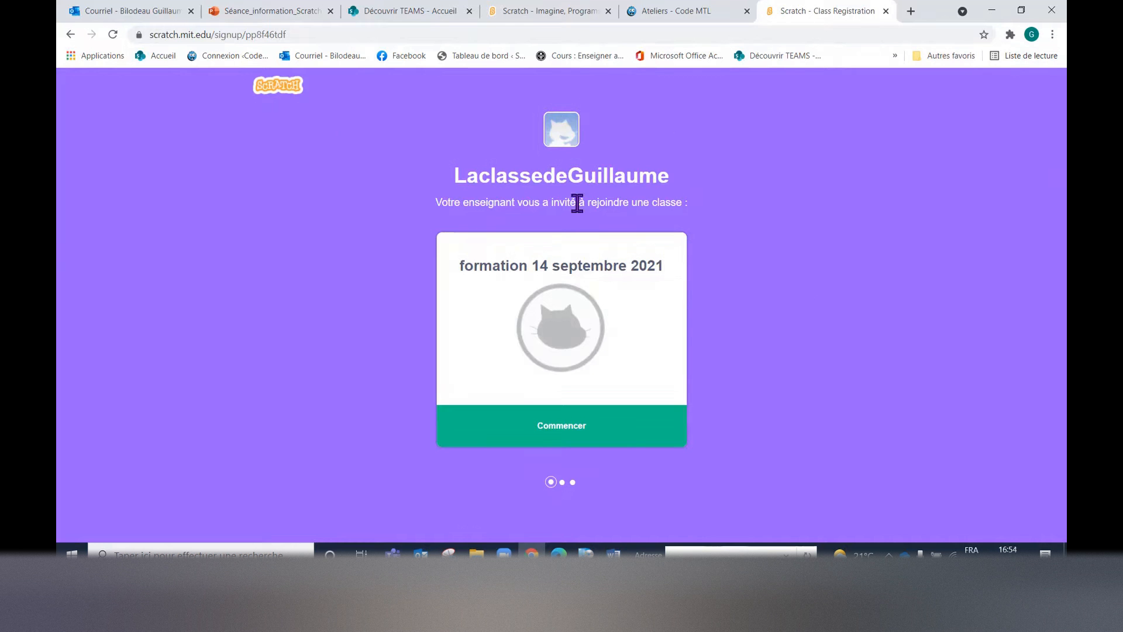
Start joining the class and enter a student username and password on the account form
{"action": "left_click", "coordinate": [566, 425]}
{"action": "left_click", "coordinate": [516, 361]}
{"action": "scroll", "coordinate": [683, 318], "scroll_direction": "down", "scroll_amount": 1}
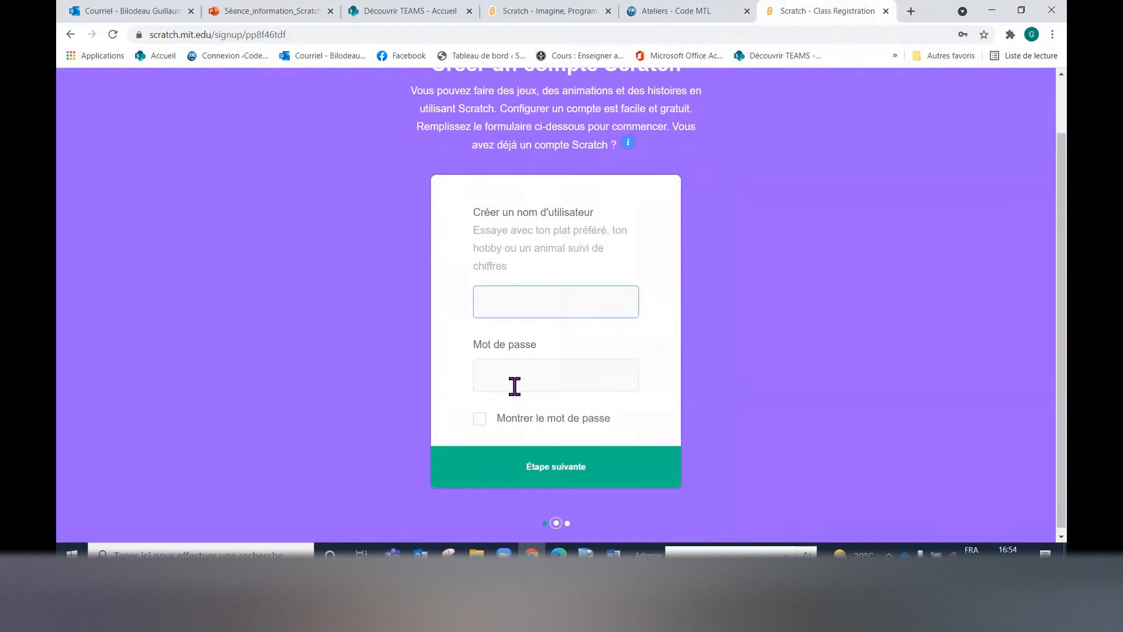
{"action": "left_click", "coordinate": [516, 305]}
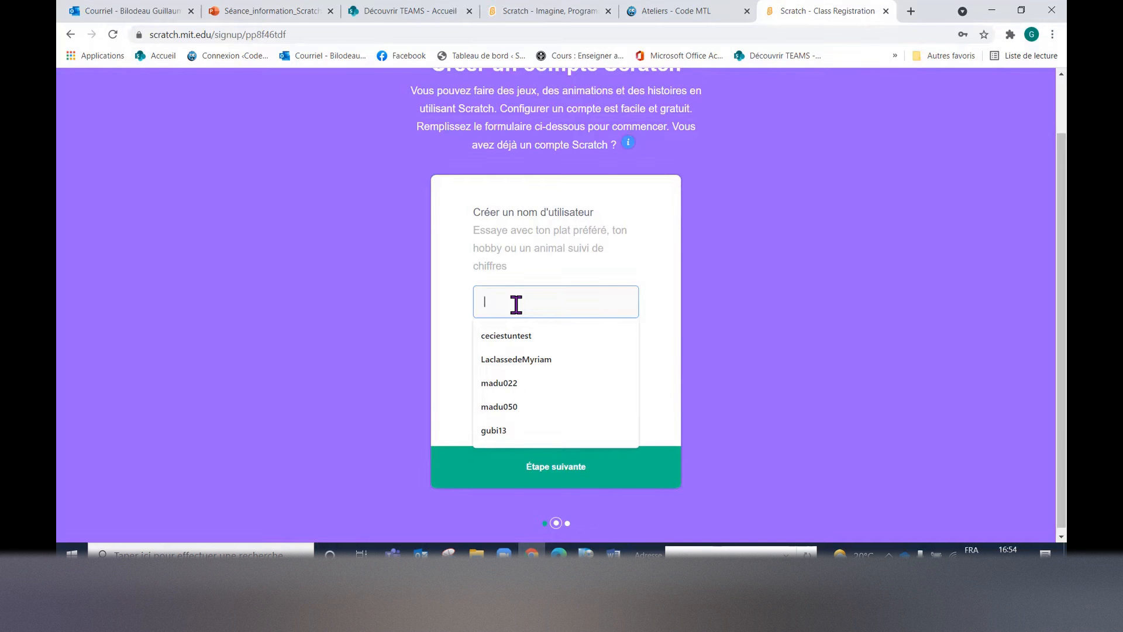
{"action": "type", "text": "rafb"}
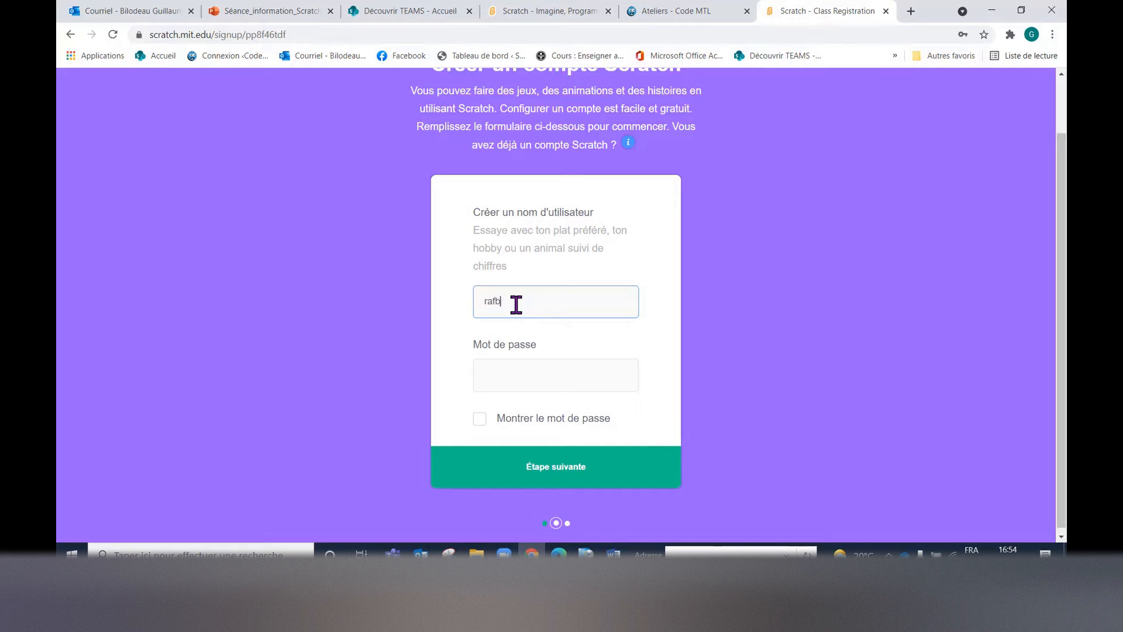
{"action": "type", "text": "il"}
{"action": "left_click", "coordinate": [545, 373]}
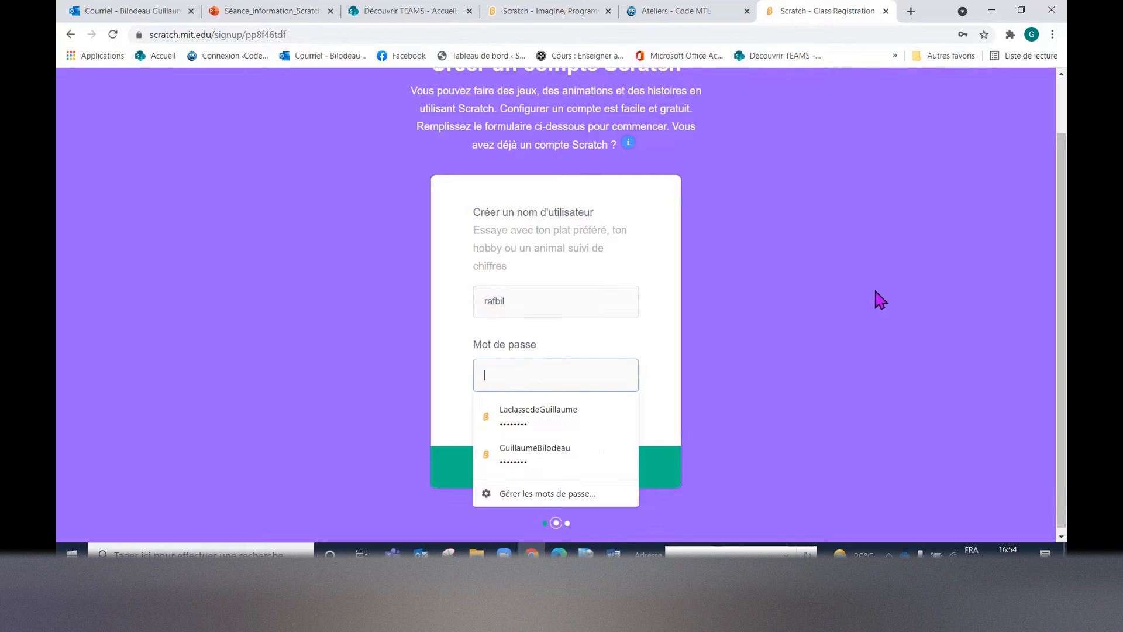
{"action": "type", "text": "•••"}
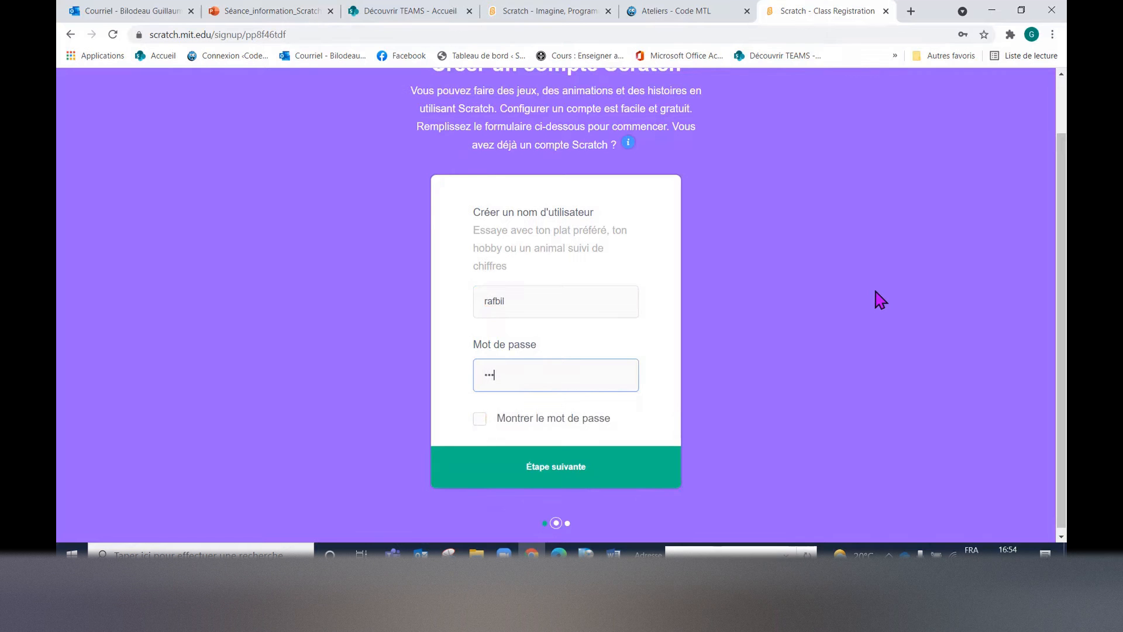
{"action": "type", "text": "••••"}
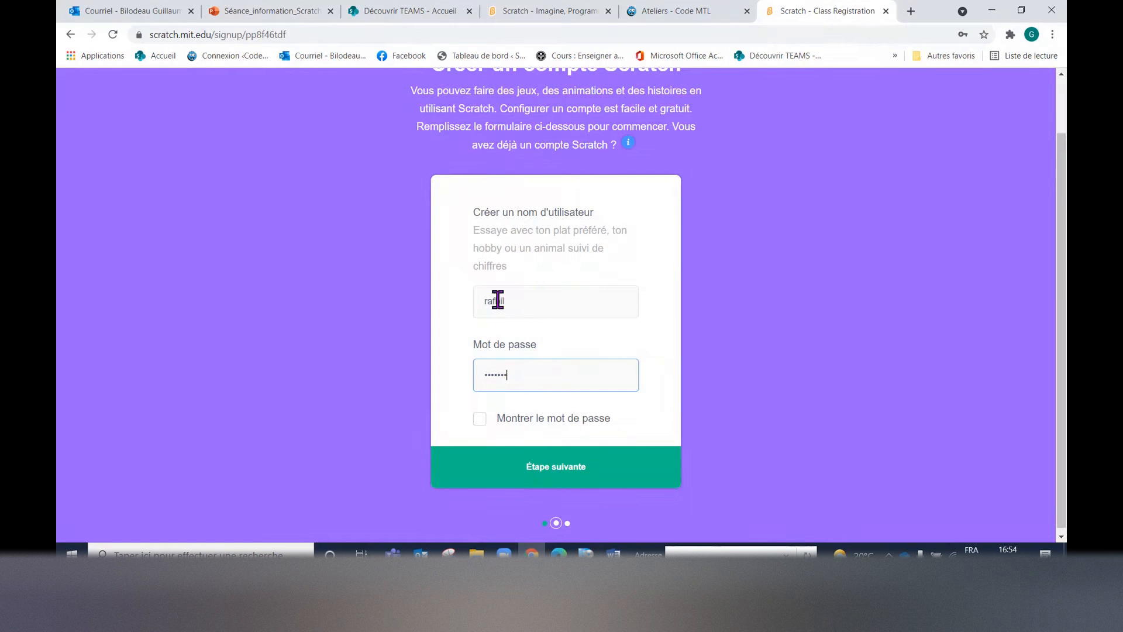
Enter birth year 2013 and gender Masculin, finish sign-up, and go to the class page
{"action": "left_click", "coordinate": [554, 466]}
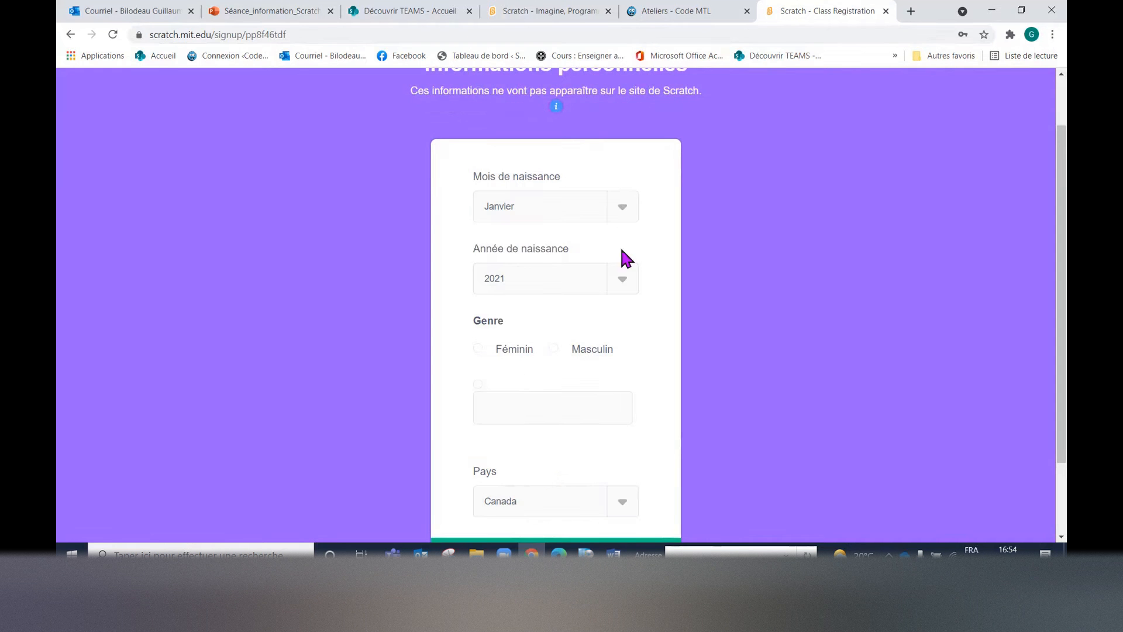
{"action": "left_click", "coordinate": [623, 285]}
{"action": "left_click", "coordinate": [536, 391]}
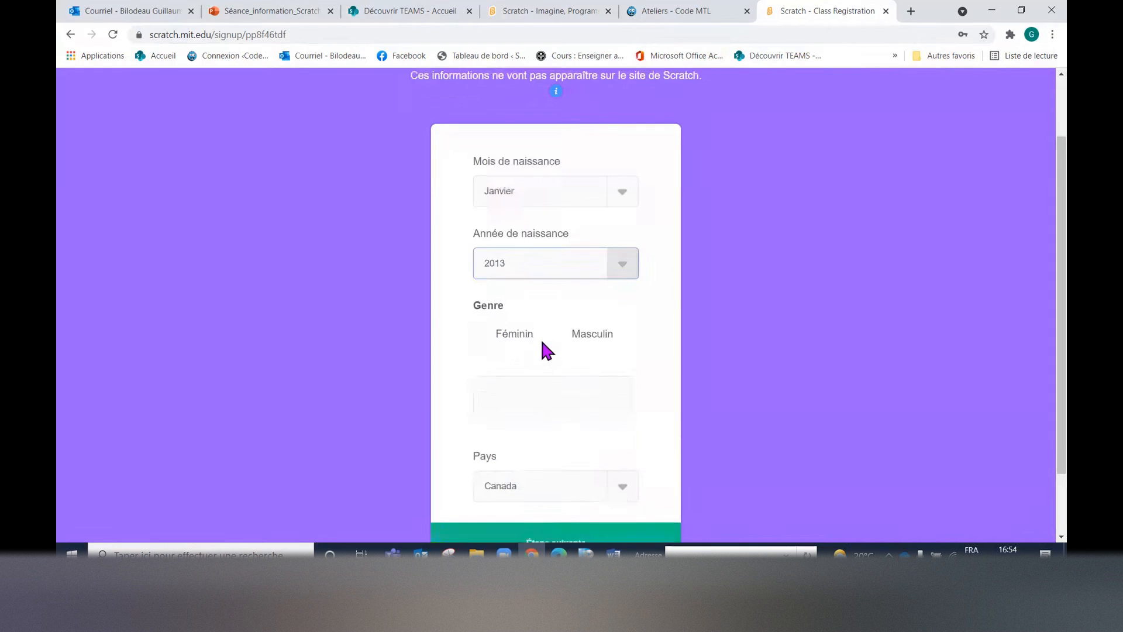
{"action": "scroll", "coordinate": [544, 348], "scroll_direction": "down", "scroll_amount": 2}
{"action": "left_click", "coordinate": [553, 252]}
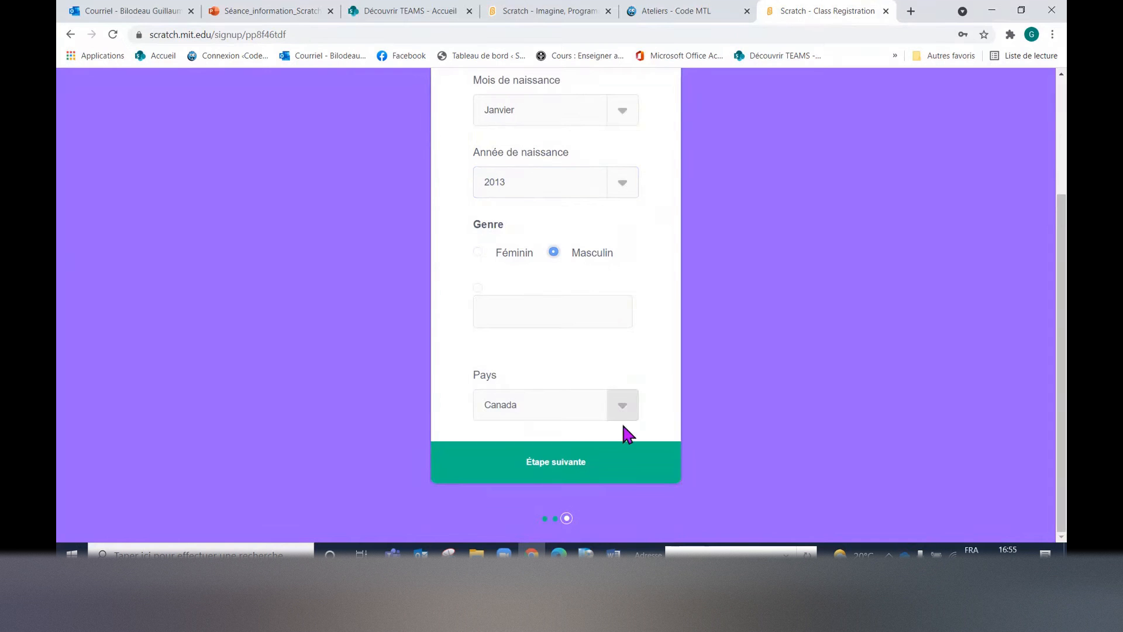
{"action": "left_click", "coordinate": [545, 465]}
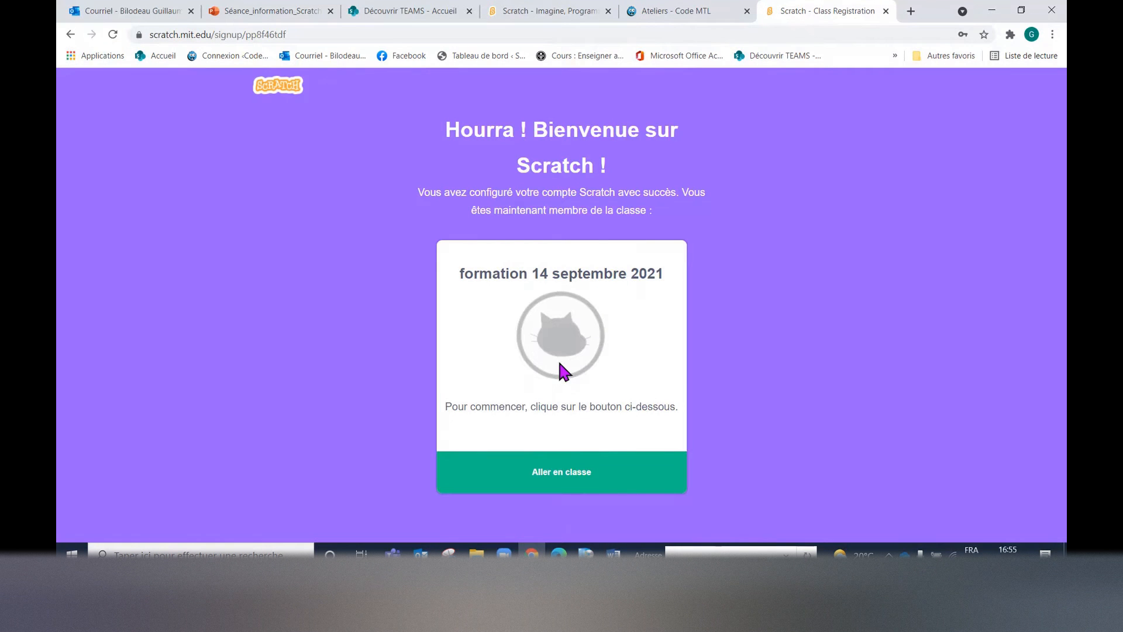
{"action": "left_click", "coordinate": [565, 487]}
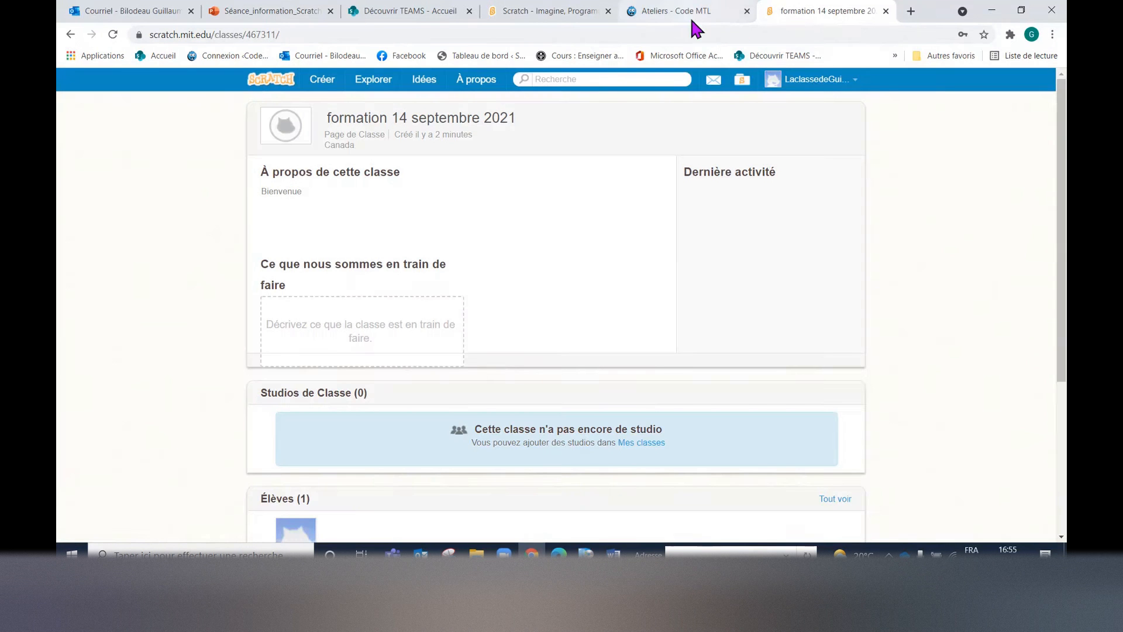
Go from Mes classes to formation 14 septembre 2021's Élèves (1) page, then its Les studios (0) tab
{"action": "left_click", "coordinate": [808, 85]}
{"action": "left_click", "coordinate": [800, 146]}
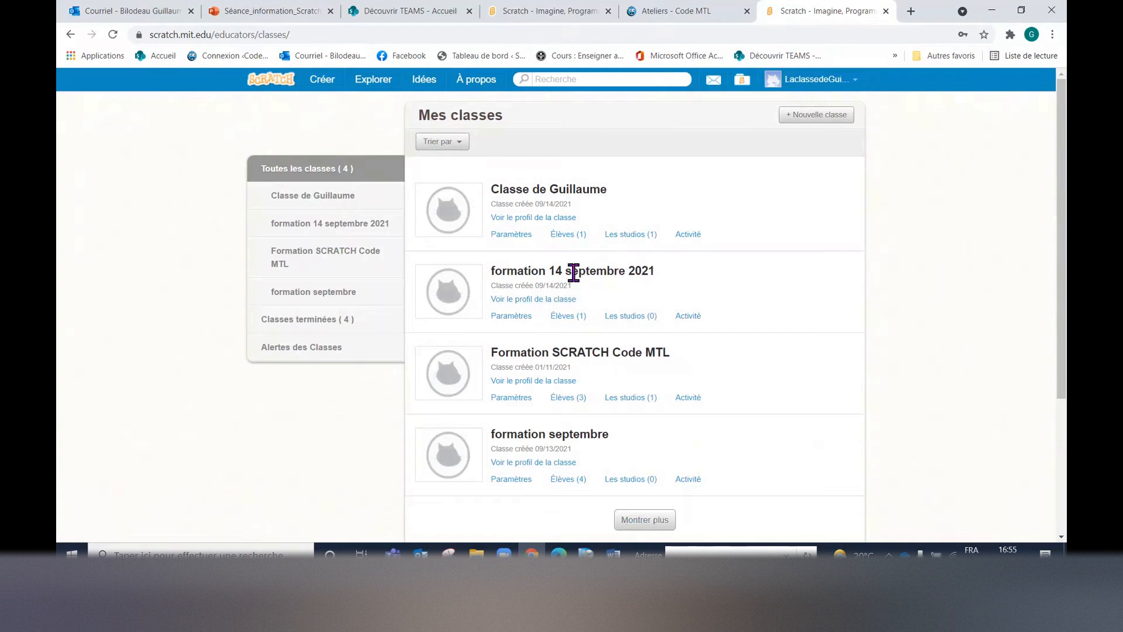
{"action": "left_click", "coordinate": [567, 317]}
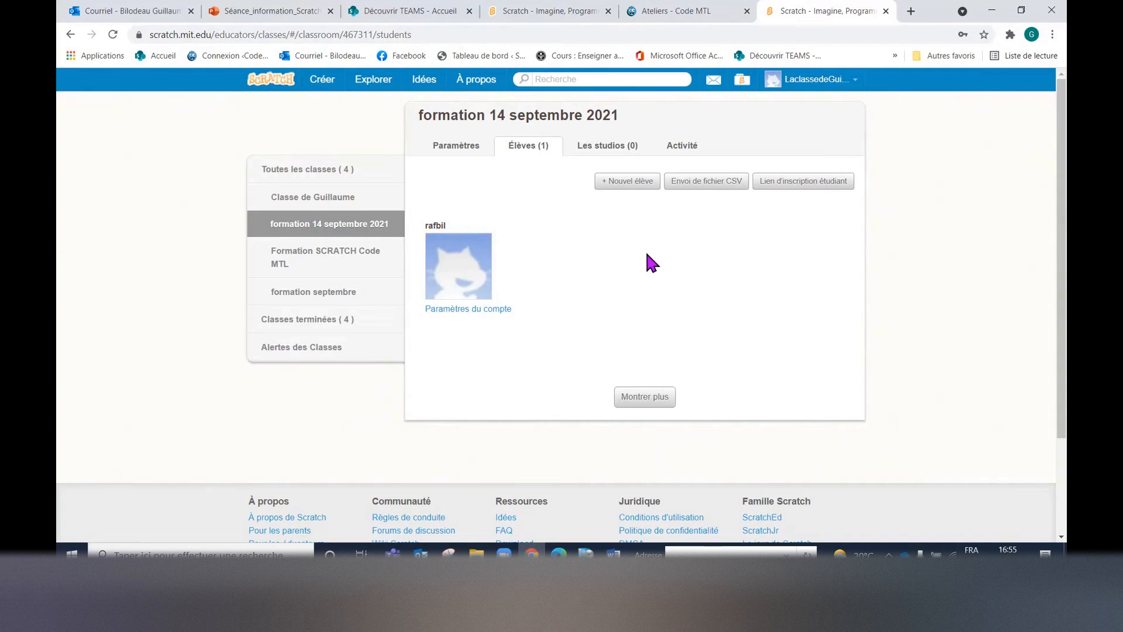
{"action": "left_click", "coordinate": [602, 151]}
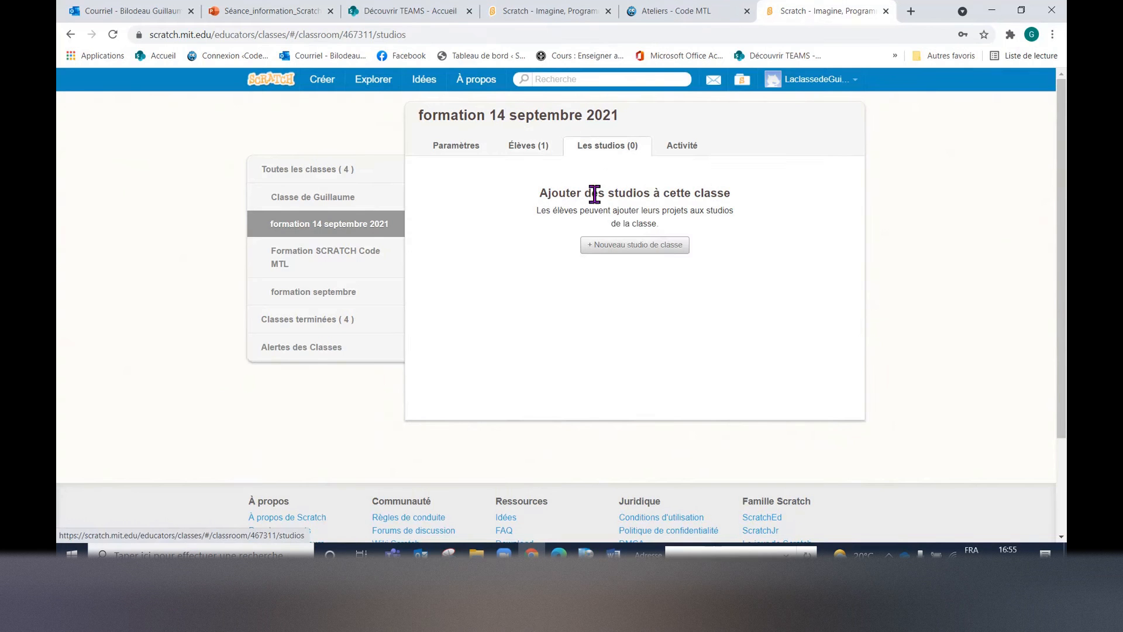
Fill the new class studio form with name 'projet code mtl' and description 'Bienvenue', then submit
{"action": "left_click", "coordinate": [626, 247]}
{"action": "left_click", "coordinate": [494, 211]}
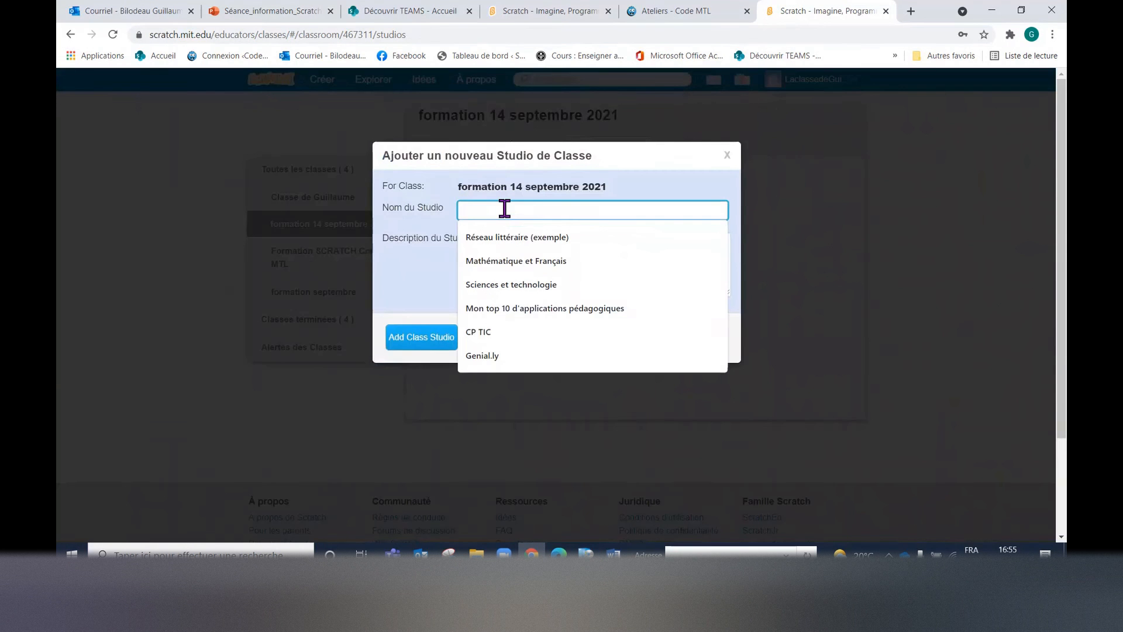
{"action": "type", "text": "projet"}
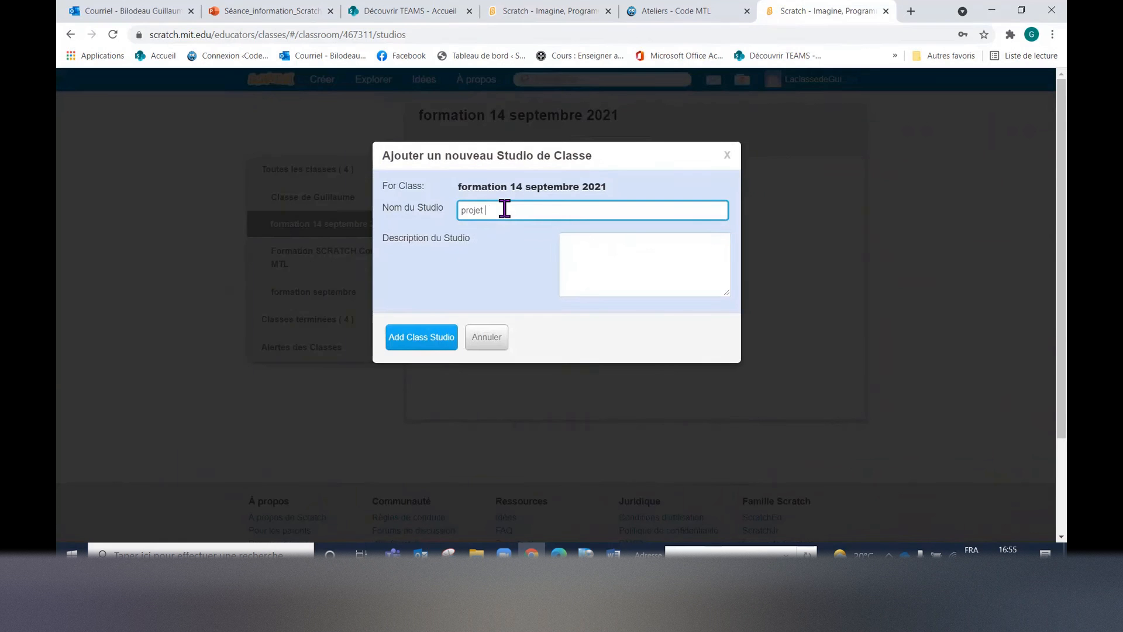
{"action": "type", "text": " code mtl"}
{"action": "left_click", "coordinate": [592, 247]}
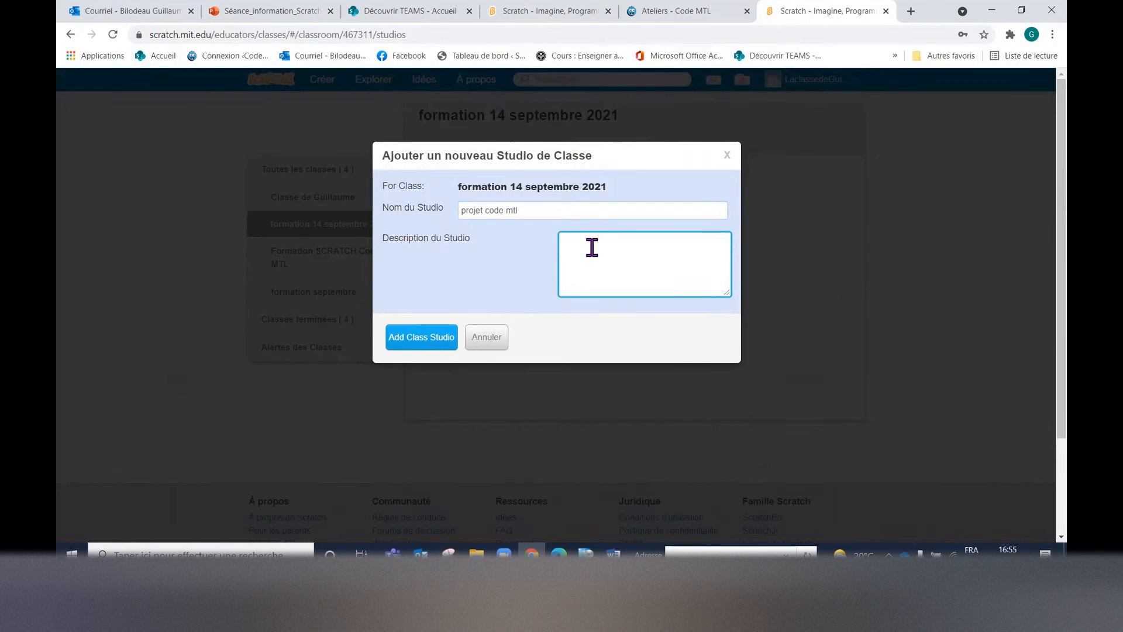
{"action": "type", "text": "Bienve"}
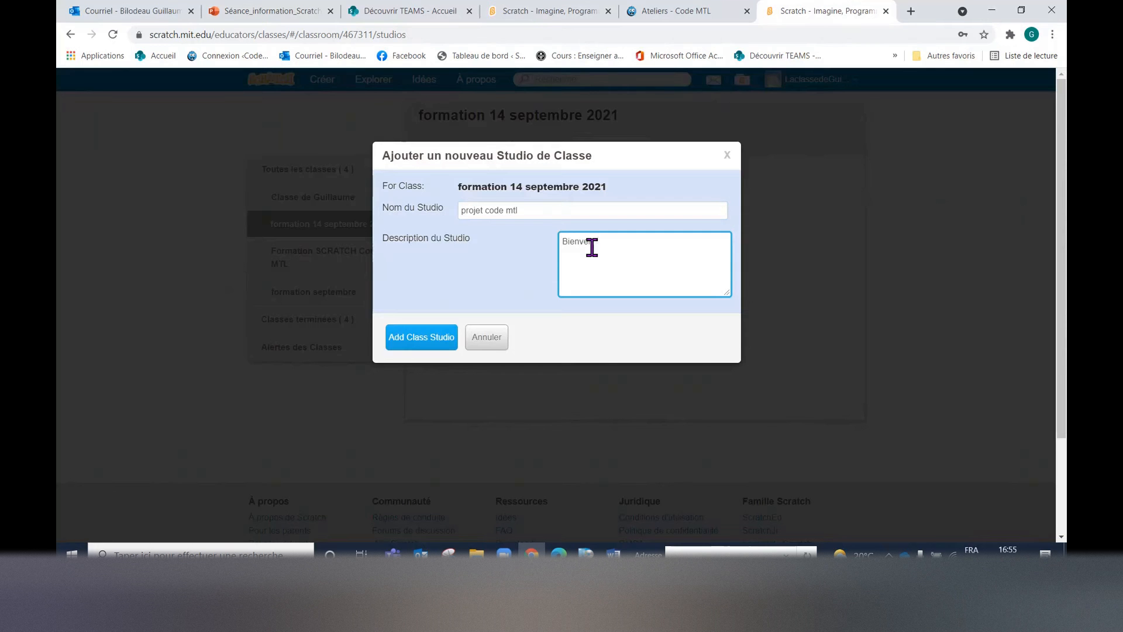
{"action": "type", "text": "nue"}
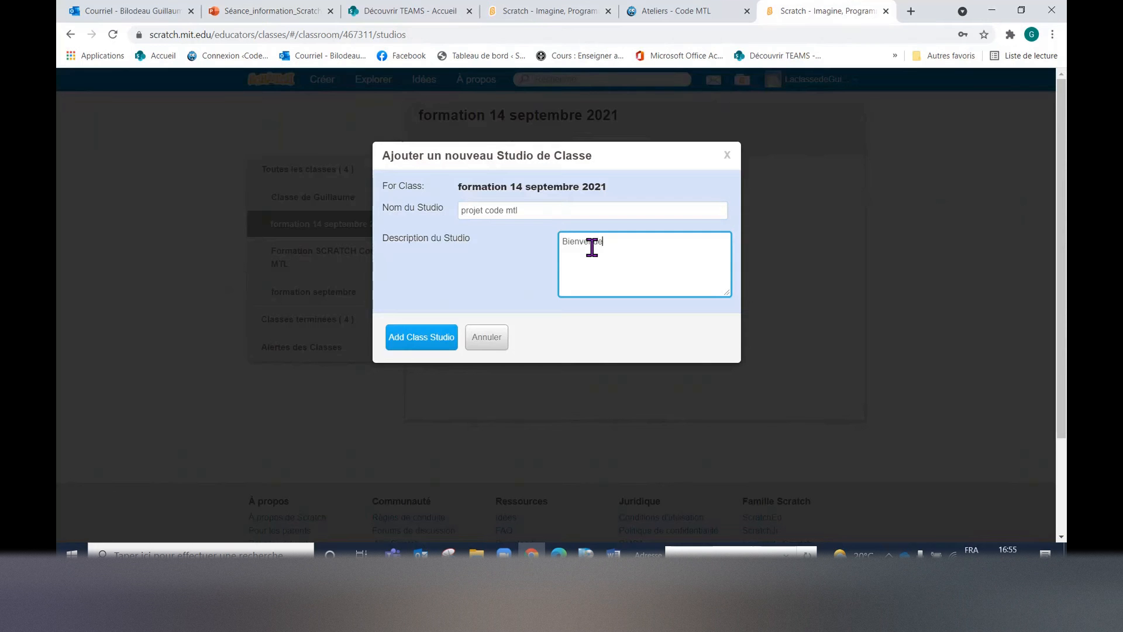
{"action": "left_click", "coordinate": [421, 340]}
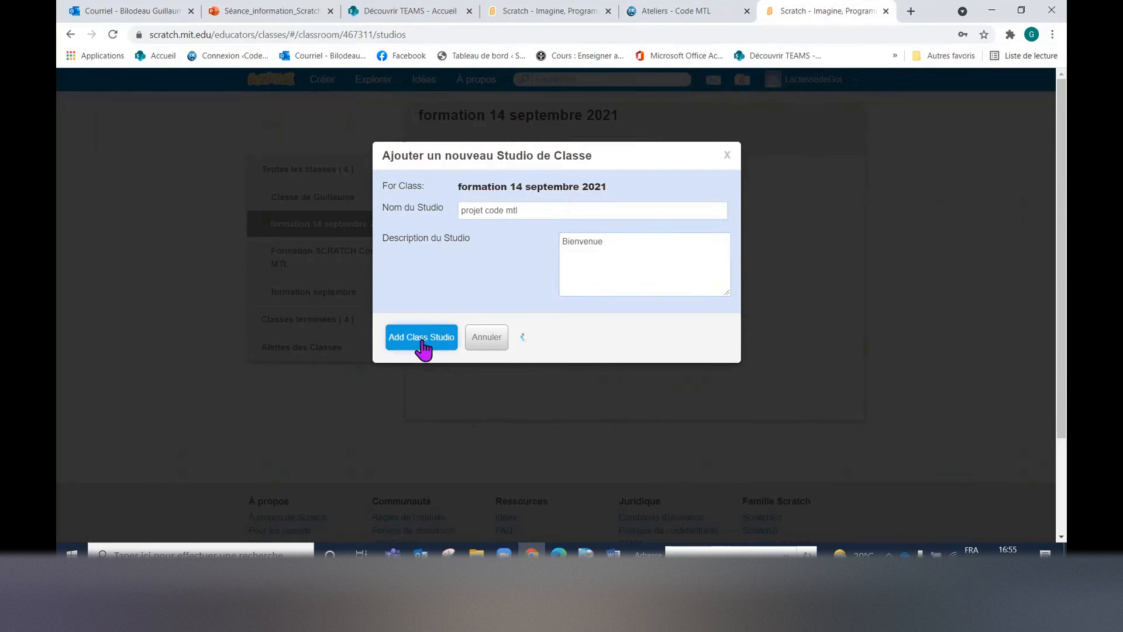